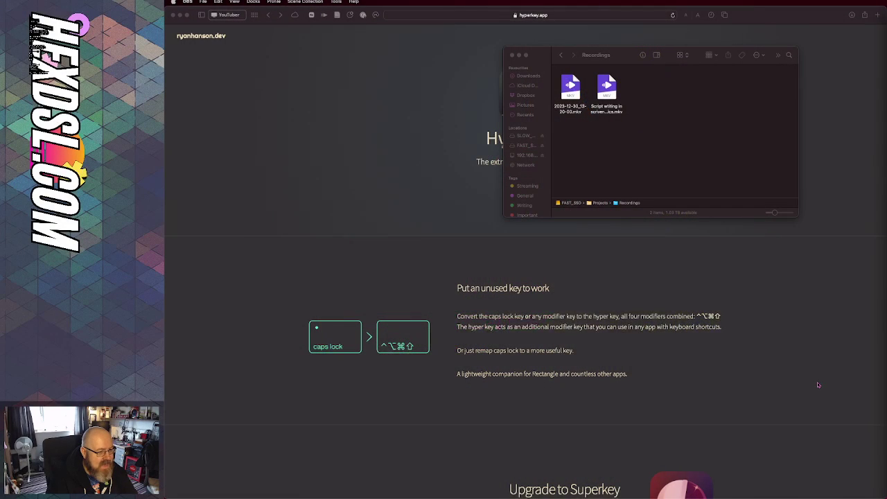
Focus Safari's hyperkey.app page and scroll down to the Upgrade to Superkey section.
{"action": "left_click", "coordinate": [816, 382]}
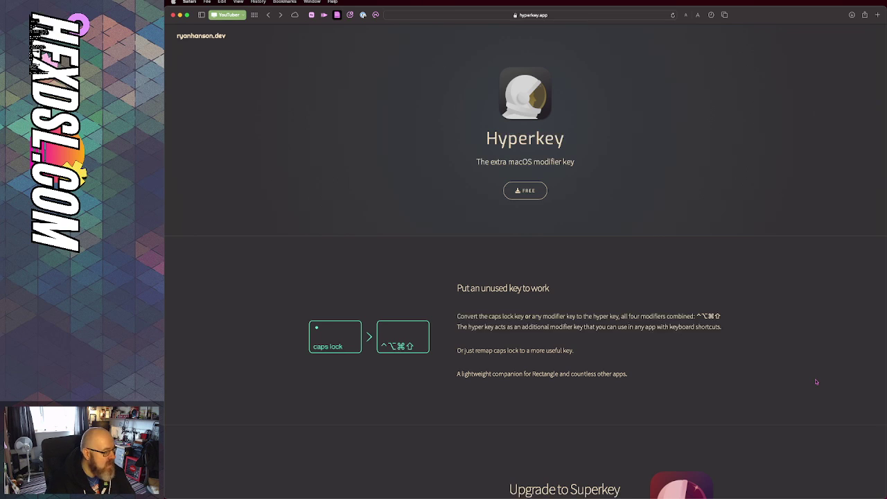
{"action": "scroll", "coordinate": [815, 382], "scroll_direction": "down", "scroll_amount": 3}
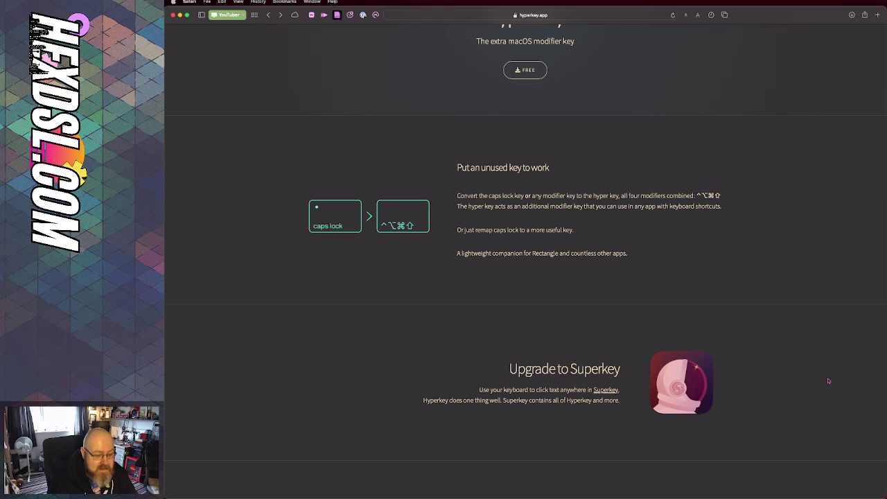
Scroll further down the hyperkey.app page while Finder's Downloads window opens over it.
{"action": "scroll", "coordinate": [643, 298], "scroll_direction": "down", "scroll_amount": 1}
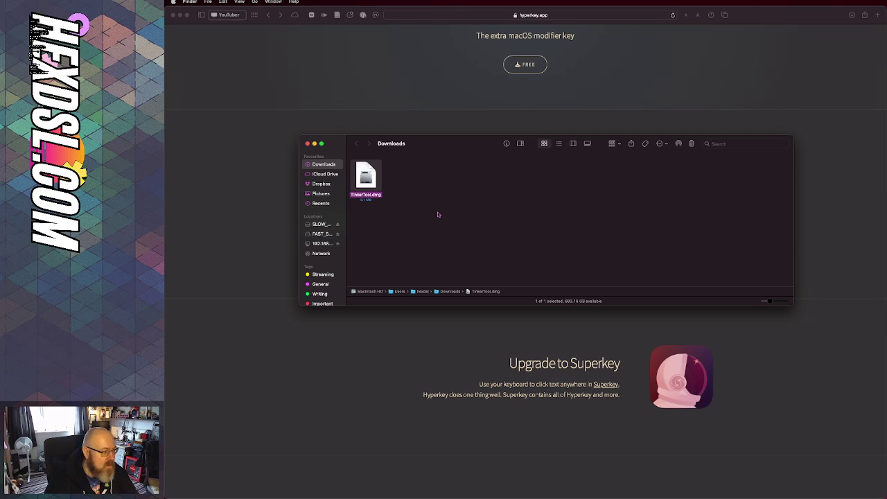
Close the Finder Downloads window and bring Safari's Hyperkey page back to the front.
{"action": "left_click_drag", "start_coordinate": [307, 147], "coordinate": [309, 144]}
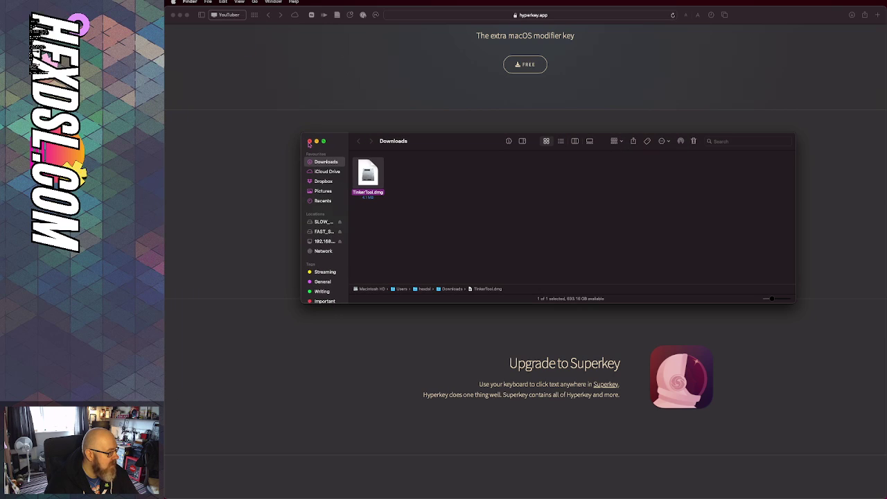
{"action": "left_click", "coordinate": [309, 141]}
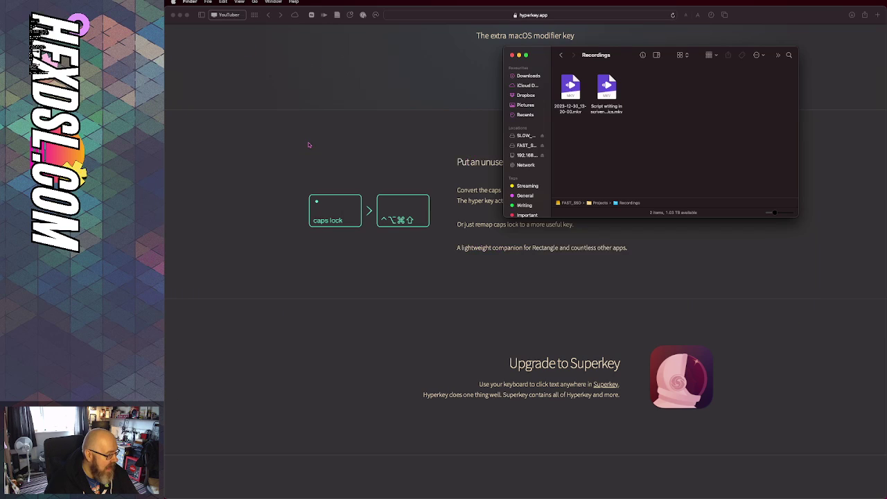
{"action": "left_click", "coordinate": [701, 239]}
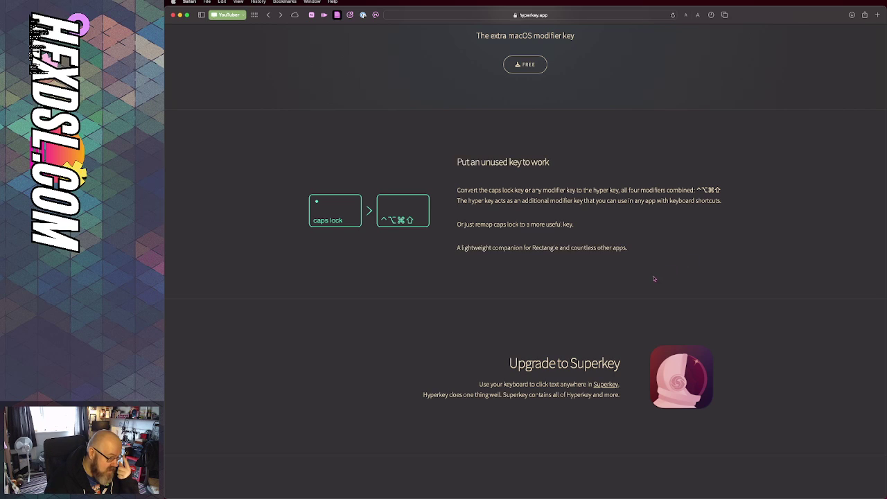
Follow the Superkey link in the Upgrade to Superkey section to superkey.app.
{"action": "left_click", "coordinate": [603, 385]}
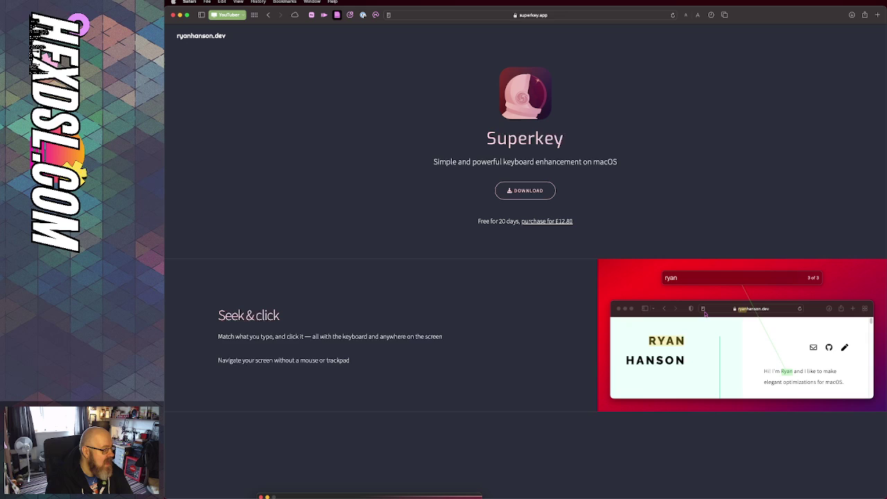
Scroll superkey.app to the Power user remapping checkboxes and the FAQ below them.
{"action": "scroll", "coordinate": [705, 314], "scroll_direction": "down", "scroll_amount": 2}
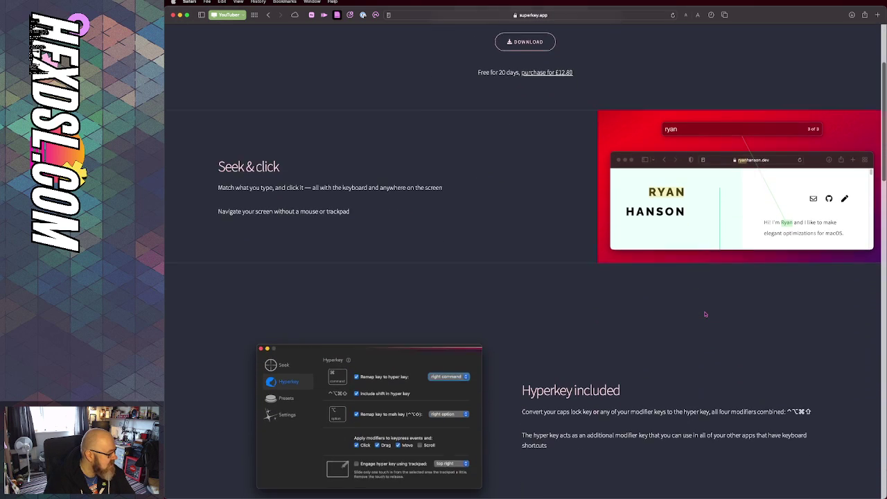
{"action": "scroll", "coordinate": [704, 314], "scroll_direction": "down", "scroll_amount": 4}
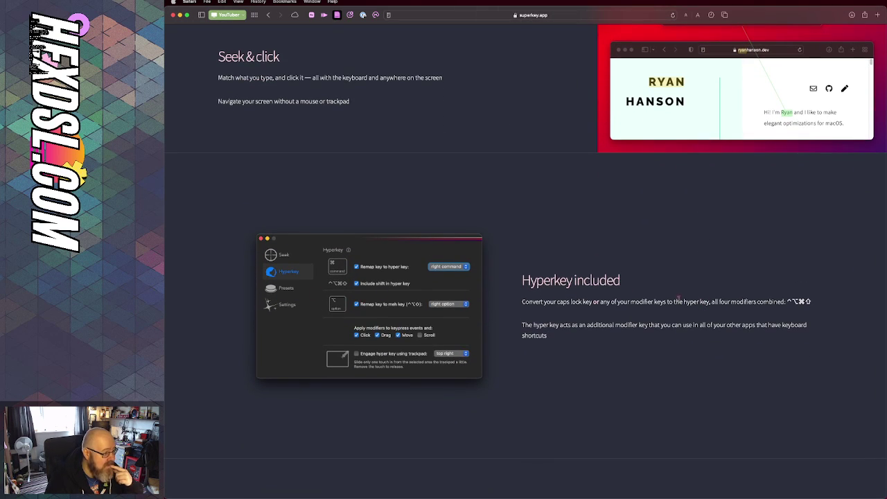
{"action": "scroll", "coordinate": [741, 288], "scroll_direction": "up", "scroll_amount": 1}
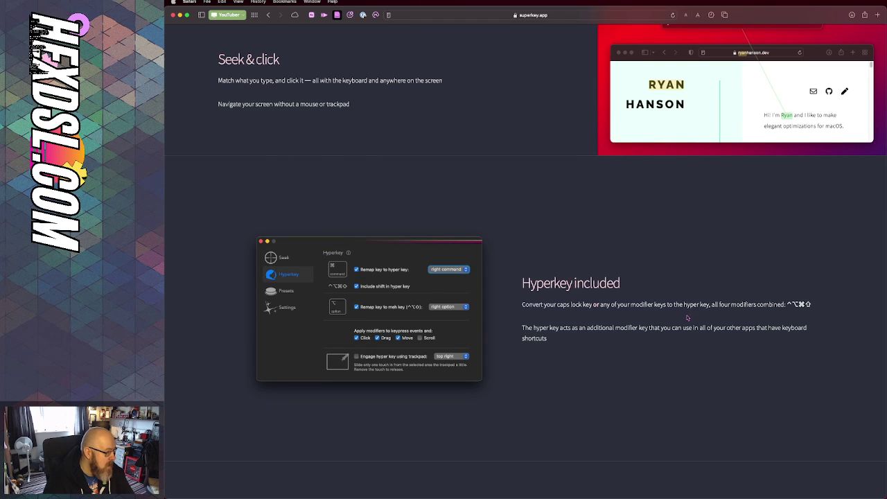
{"action": "scroll", "coordinate": [527, 277], "scroll_direction": "down", "scroll_amount": 10}
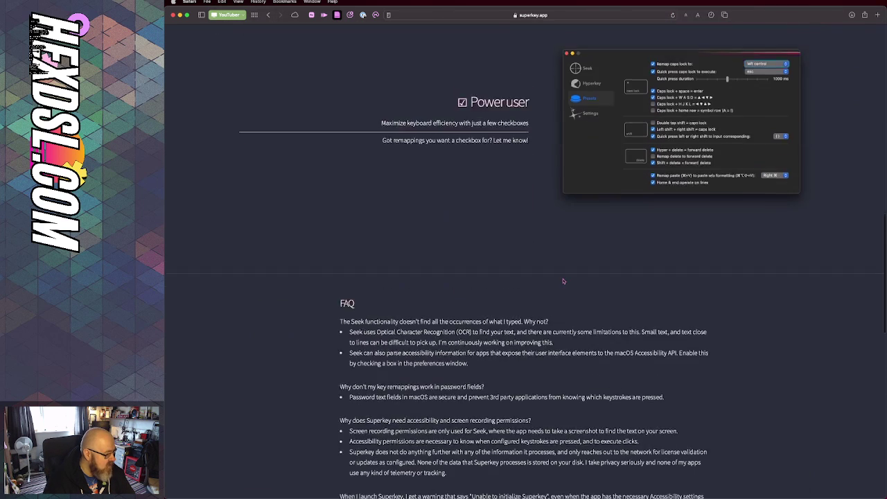
{"action": "scroll", "coordinate": [564, 281], "scroll_direction": "up", "scroll_amount": 2}
{"action": "scroll", "coordinate": [564, 282], "scroll_direction": "up", "scroll_amount": 2}
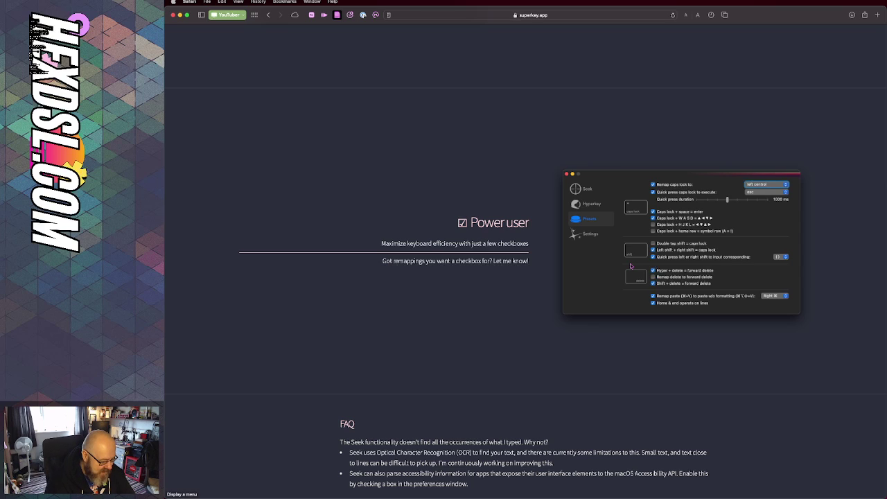
{"action": "key", "text": "super+shift+space"}
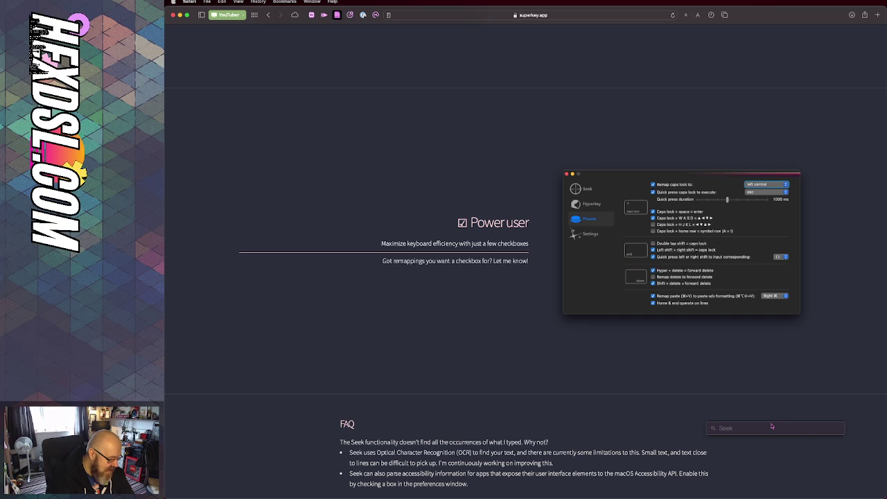
{"action": "type", "text": "Power"}
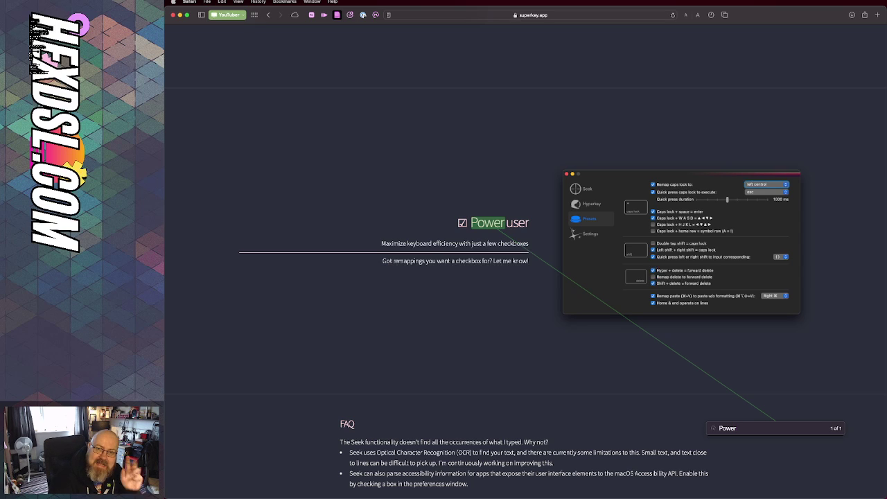
{"action": "key", "text": "Return"}
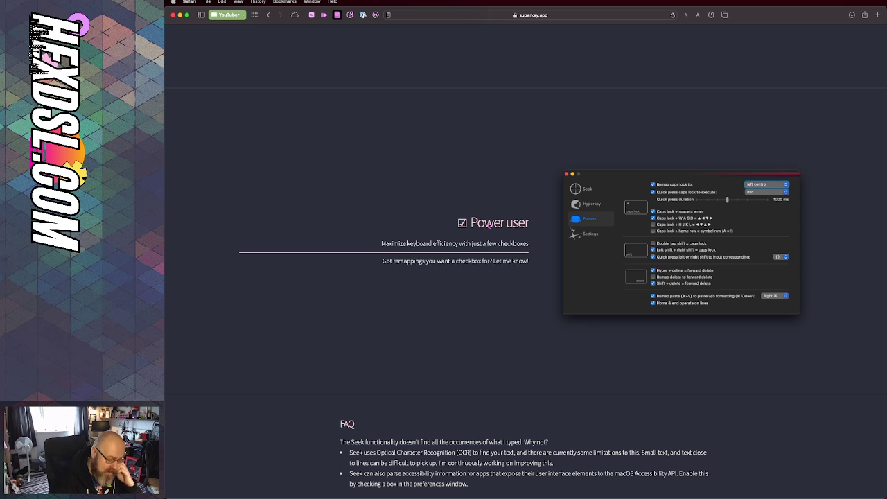
{"action": "key", "text": "ctrl+alt+shift+super+space"}
{"action": "type", "text": "stop"}
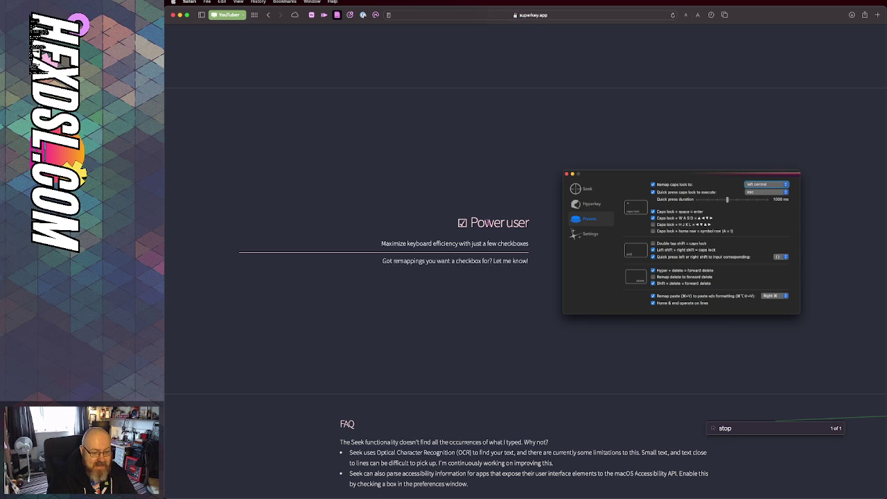
{"action": "key", "text": "Escape"}
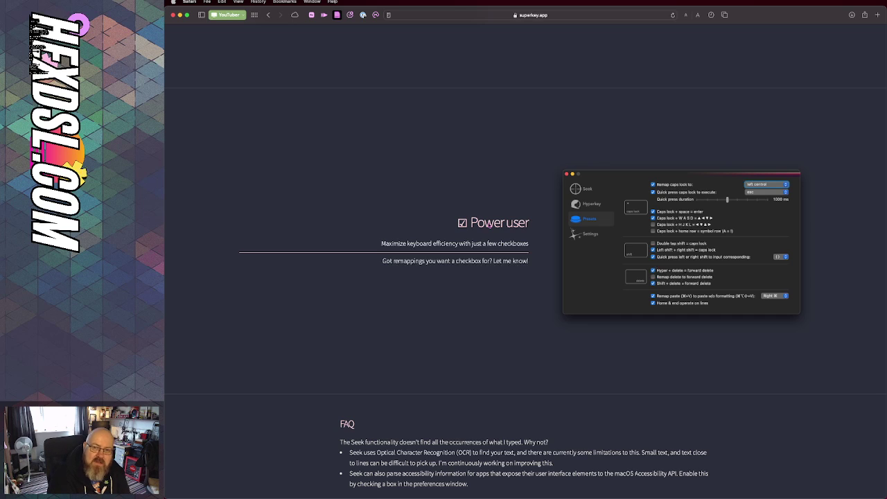
Zoom into the presets screenshot and pan right to the Quick press shift ( ) option.
{"action": "scroll", "coordinate": [489, 224], "scroll_direction": "left", "scroll_amount": 2}
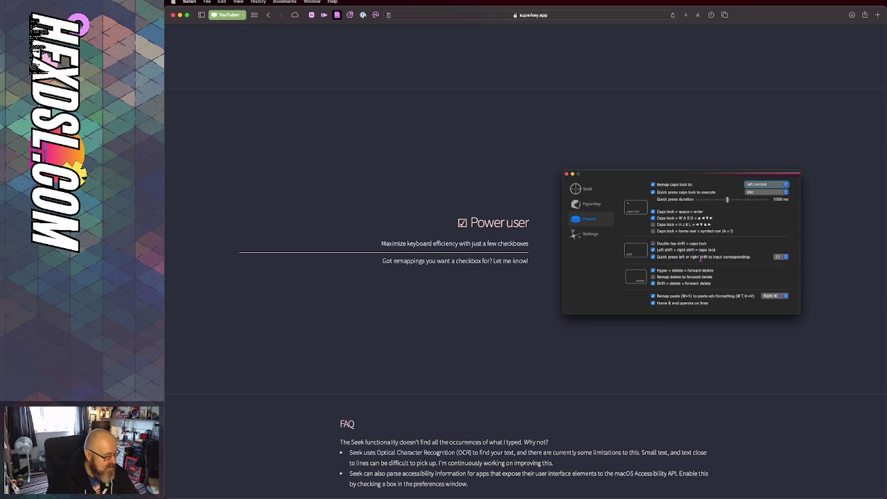
{"action": "scroll", "coordinate": [702, 258], "scroll_direction": "down", "scroll_amount": 1}
{"action": "scroll", "coordinate": [701, 259], "scroll_direction": "up", "scroll_amount": 5}
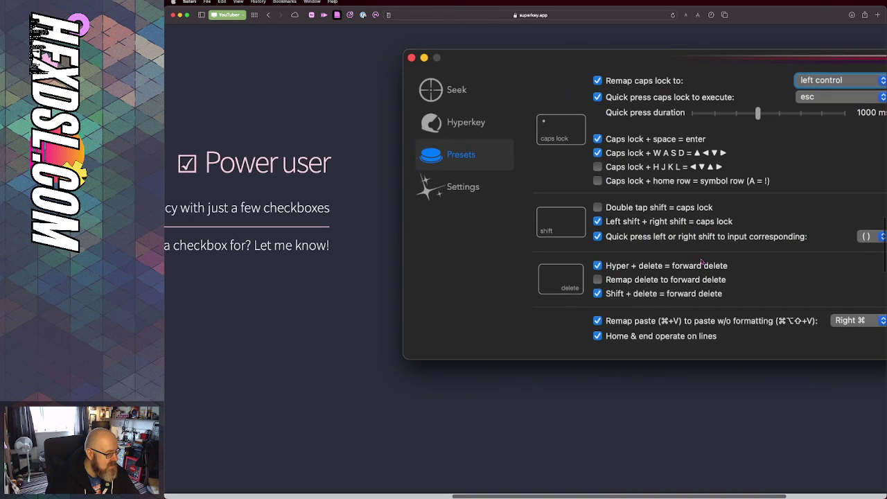
{"action": "scroll", "coordinate": [648, 262], "scroll_direction": "right", "scroll_amount": 2}
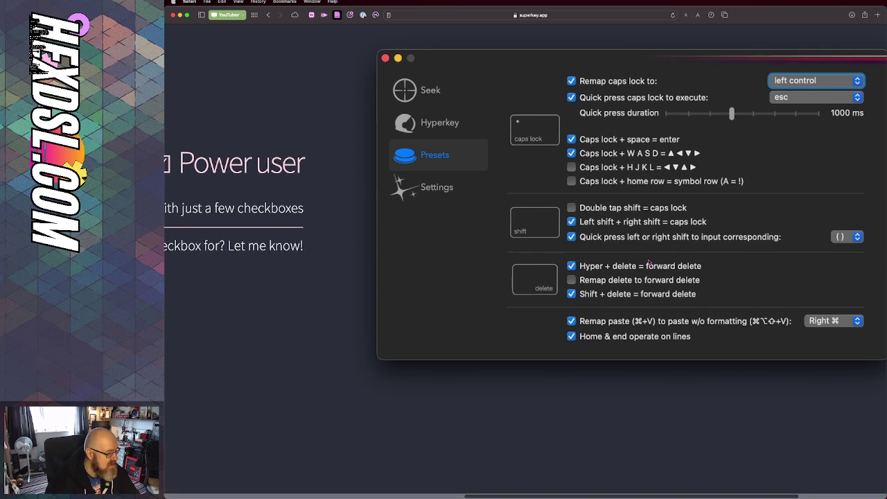
{"action": "scroll", "coordinate": [648, 262], "scroll_direction": "right", "scroll_amount": 3}
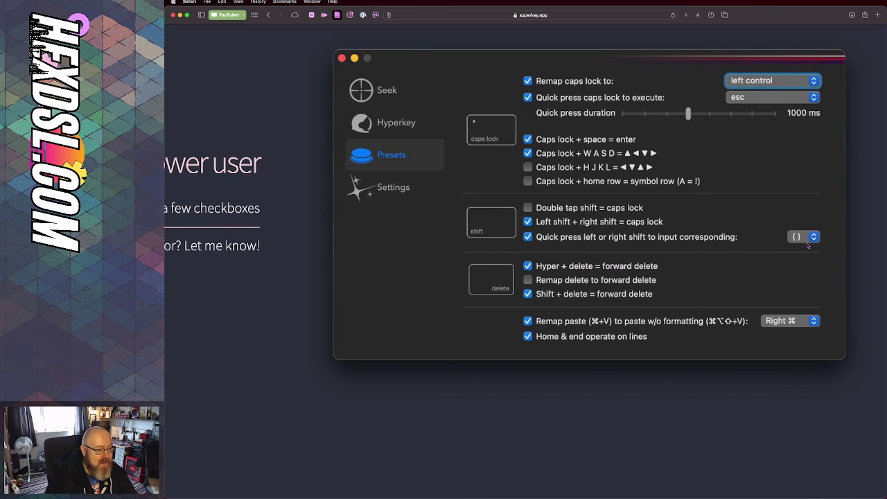
{"action": "scroll", "coordinate": [808, 245], "scroll_direction": "down", "scroll_amount": 2}
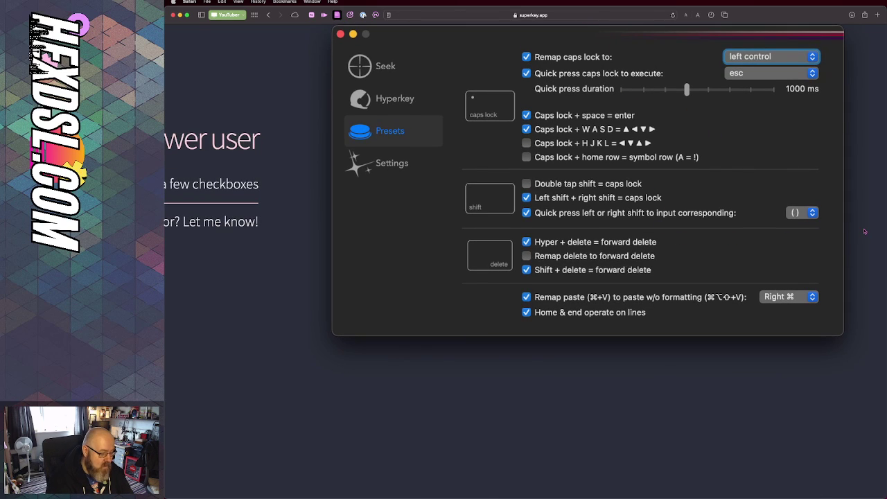
Open Seek, type 'hello (skfjsfjslkdfj)' plus repeated () pairs via shift presets, then backspace it.
{"action": "key", "text": "ctrl+alt+shift+super+space"}
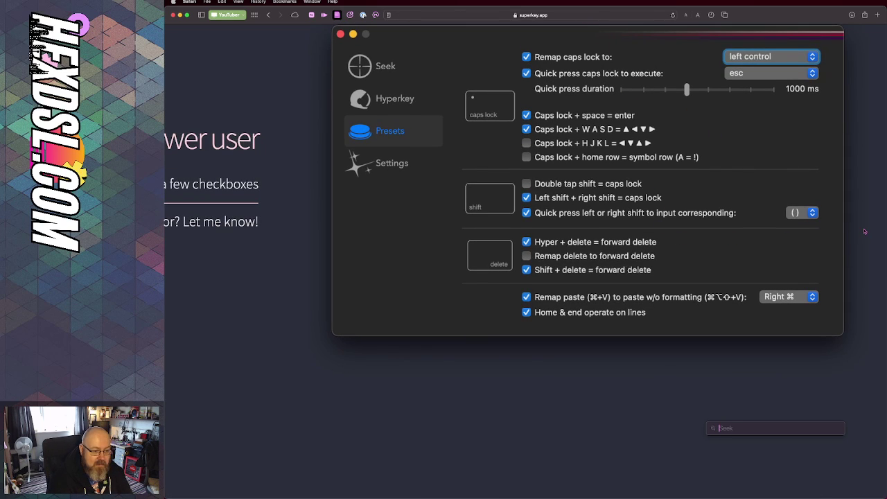
{"action": "type", "text": "hello"}
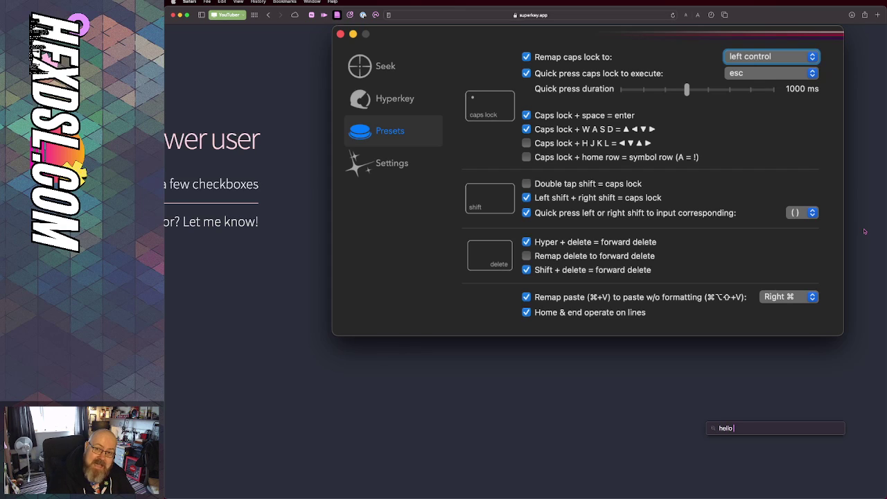
{"action": "type", "text": " ("}
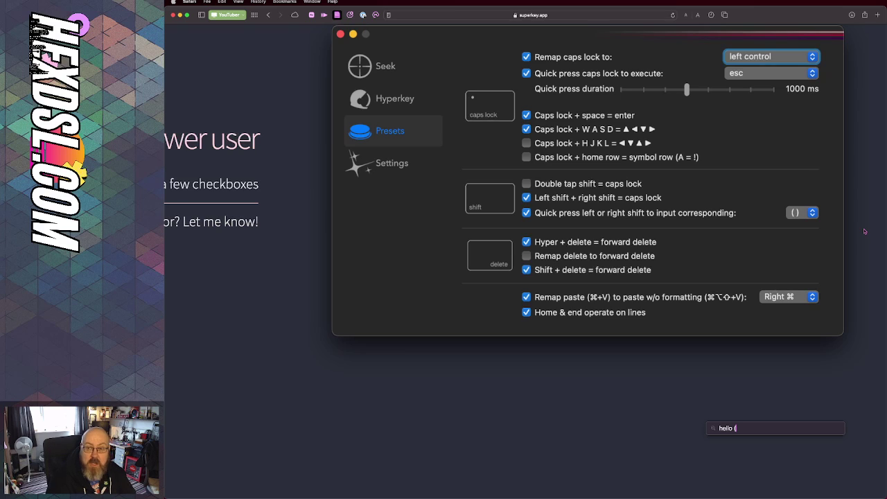
{"action": "type", "text": "skfjsfjslkdfj"}
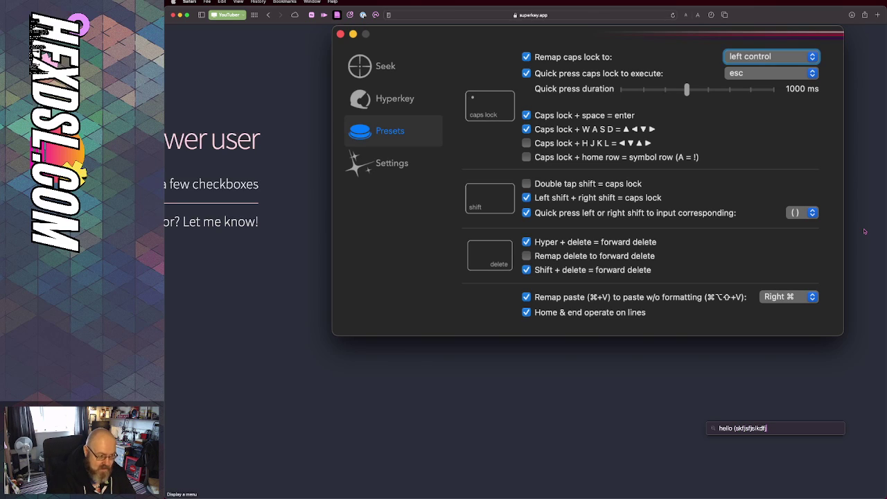
{"action": "type", "text": ")"}
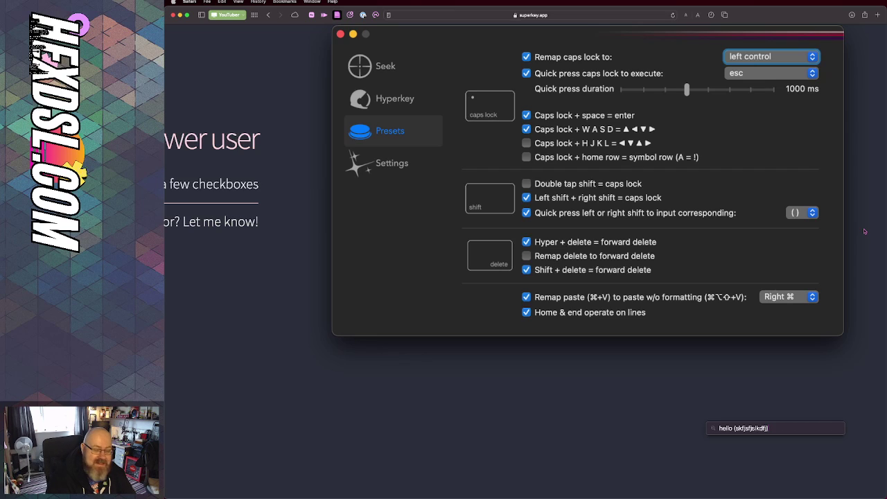
{"action": "type", "text": "()()()()"}
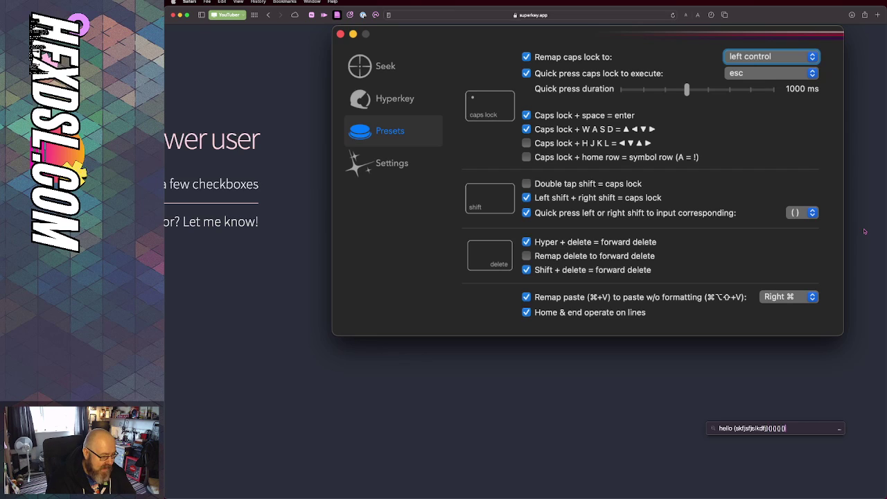
{"action": "type", "text": "()()()()()()()()()()()()()()()()()()()()()()()()()("}
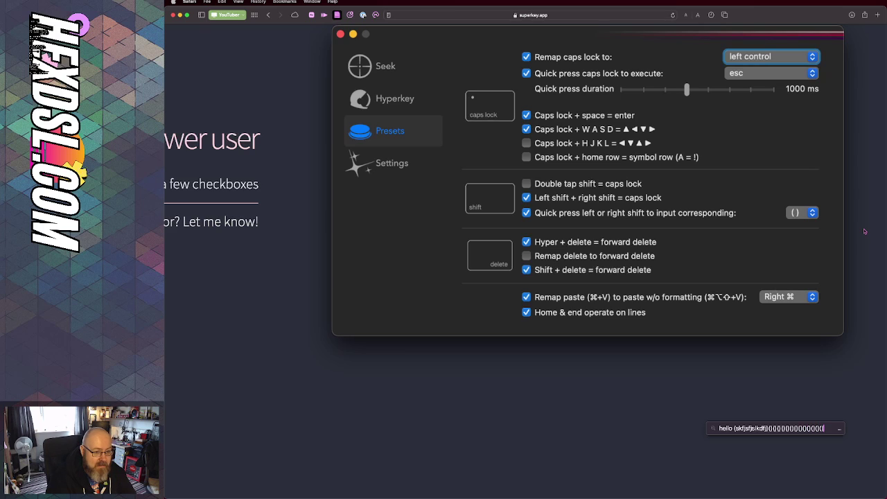
{"action": "key", "text": "BackSpace"}
{"action": "key", "text": "BackSpace"}
{"action": "key", "text": "BackSpace"}
{"action": "key", "text": "BackSpace"}
{"action": "key", "text": "BackSpace"}
{"action": "key", "text": "BackSpace"}
{"action": "key", "text": "BackSpace"}
{"action": "key", "text": "BackSpace"}
{"action": "key", "text": "BackSpace"}
{"action": "key", "text": "BackSpace"}
{"action": "key", "text": "BackSpace"}
{"action": "key", "text": "BackSpace"}
{"action": "key", "text": "BackSpace"}
{"action": "key", "text": "BackSpace"}
{"action": "key", "text": "BackSpace"}
{"action": "key", "text": "BackSpace"}
{"action": "key", "text": "BackSpace"}
{"action": "key", "text": "BackSpace"}
{"action": "key", "text": "BackSpace"}
{"action": "key", "text": "BackSpace"}
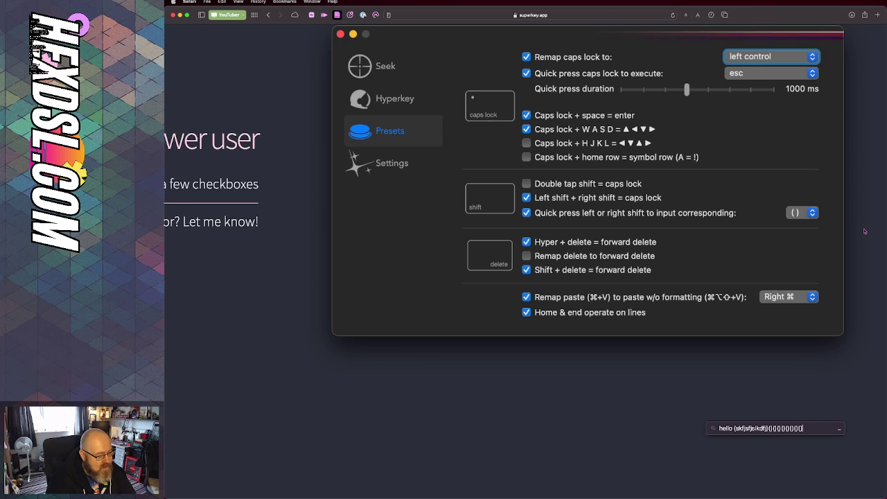
{"action": "key", "text": "BackSpace"}
{"action": "key", "text": "BackSpace"}
{"action": "key", "text": "BackSpace"}
{"action": "key", "text": "BackSpace"}
{"action": "key", "text": "BackSpace"}
{"action": "key", "text": "BackSpace"}
{"action": "key", "text": "BackSpace"}
{"action": "key", "text": "BackSpace"}
{"action": "key", "text": "BackSpace"}
{"action": "key", "text": "BackSpace"}
{"action": "key", "text": "BackSpace"}
{"action": "key", "text": "BackSpace"}
{"action": "key", "text": "BackSpace"}
{"action": "key", "text": "BackSpace"}
{"action": "key", "text": "BackSpace"}
{"action": "key", "text": "BackSpace"}
{"action": "key", "text": "BackSpace"}
{"action": "key", "text": "BackSpace"}
{"action": "key", "text": "BackSpace"}
{"action": "key", "text": "BackSpace"}
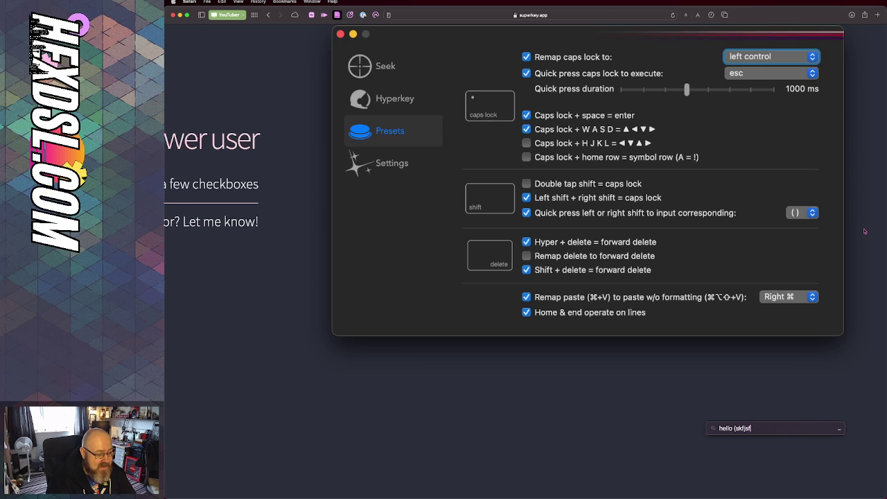
Type a second sample containing '(dfjhsfdkja)', then select all and clear the Seek field.
{"action": "key", "text": "BackSpace"}
{"action": "type", "text": "sdfh"}
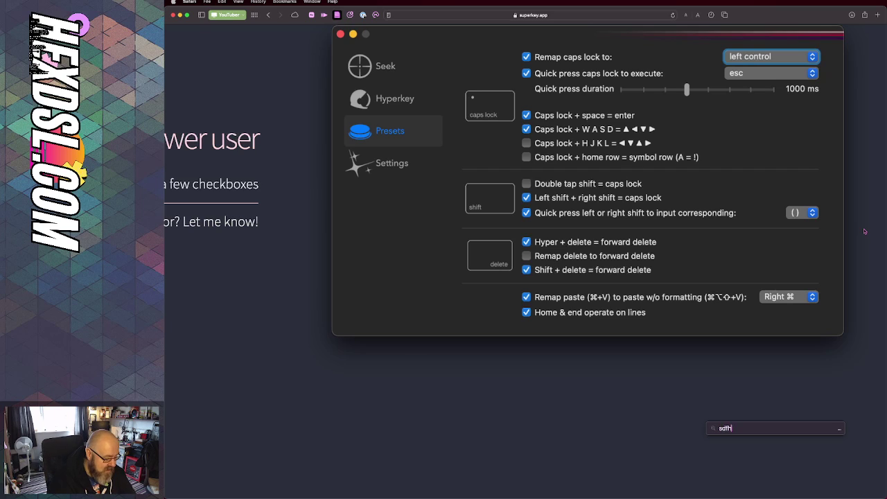
{"action": "type", "text": "askfjhas fjhakjsh fkfdjshkjhs(dfjhsfdkjas"}
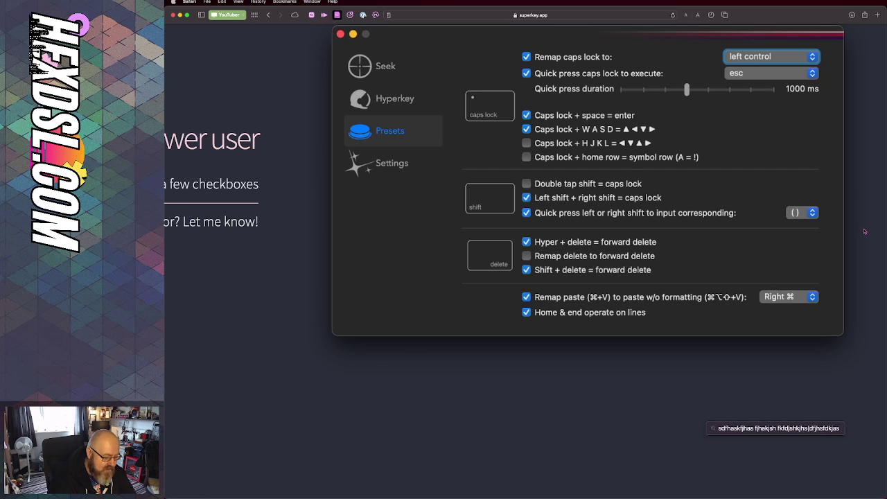
{"action": "key", "text": "super+a"}
{"action": "key", "text": "BackSpace"}
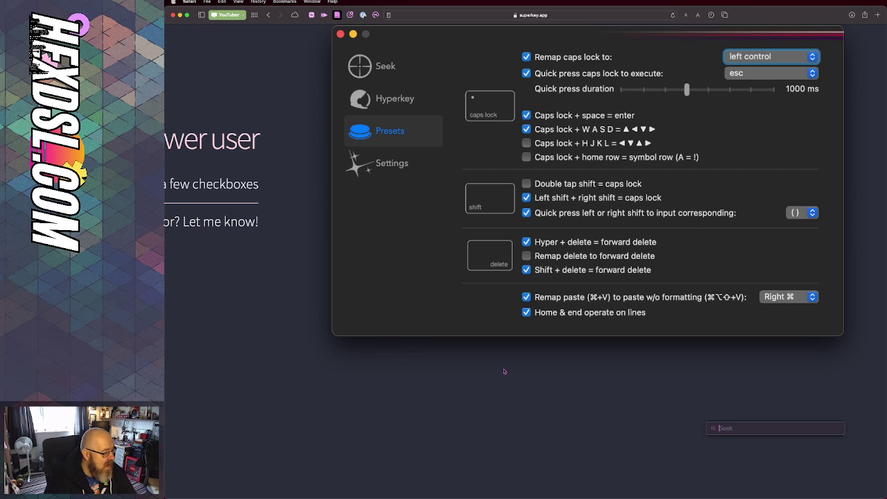
Close the Superkey settings window and scroll superkey.app down to the My Seek Setup section.
{"action": "left_click", "coordinate": [543, 370]}
{"action": "scroll", "coordinate": [542, 370], "scroll_direction": "up", "scroll_amount": 10}
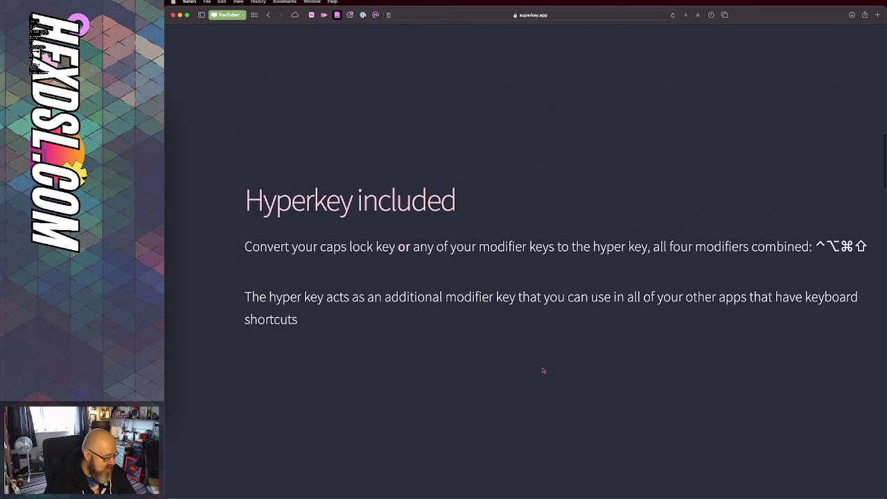
{"action": "scroll", "coordinate": [542, 370], "scroll_direction": "up", "scroll_amount": 6}
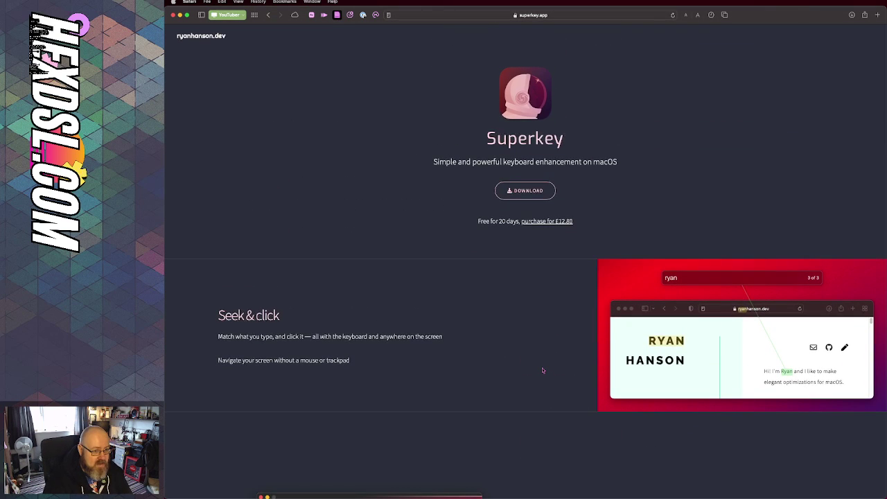
{"action": "scroll", "coordinate": [543, 370], "scroll_direction": "down", "scroll_amount": 5}
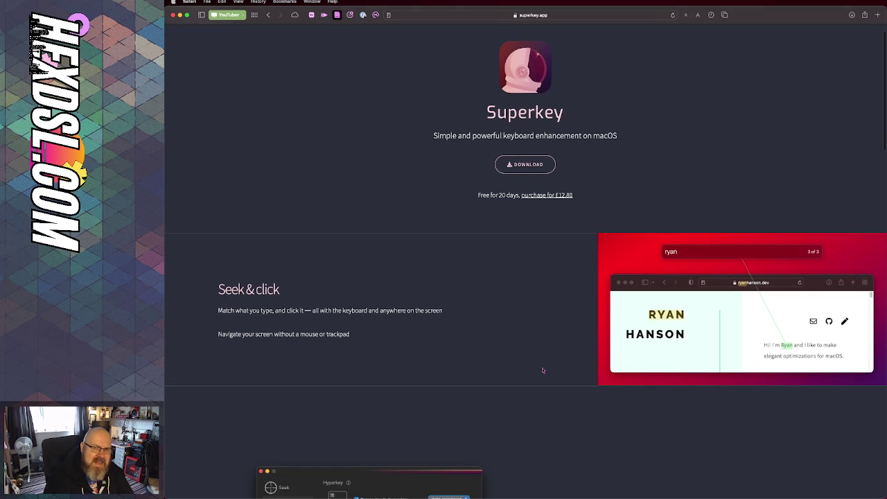
{"action": "scroll", "coordinate": [543, 370], "scroll_direction": "down", "scroll_amount": 10}
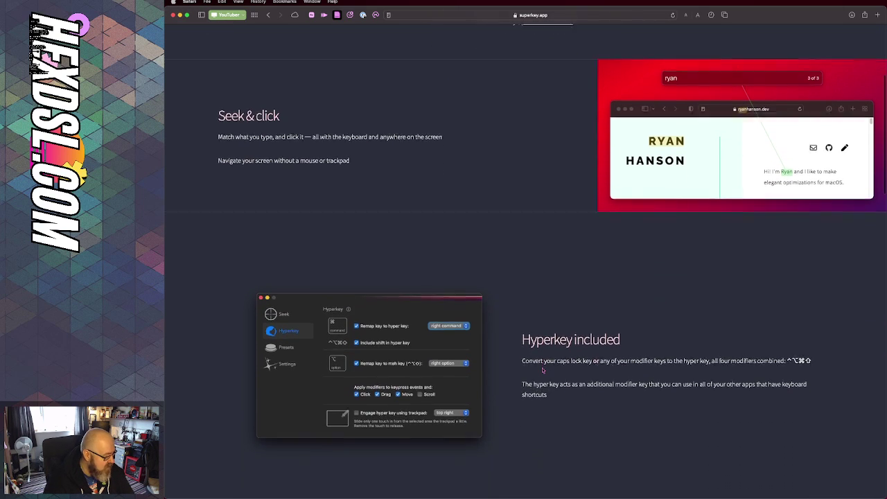
{"action": "scroll", "coordinate": [543, 370], "scroll_direction": "down", "scroll_amount": 15}
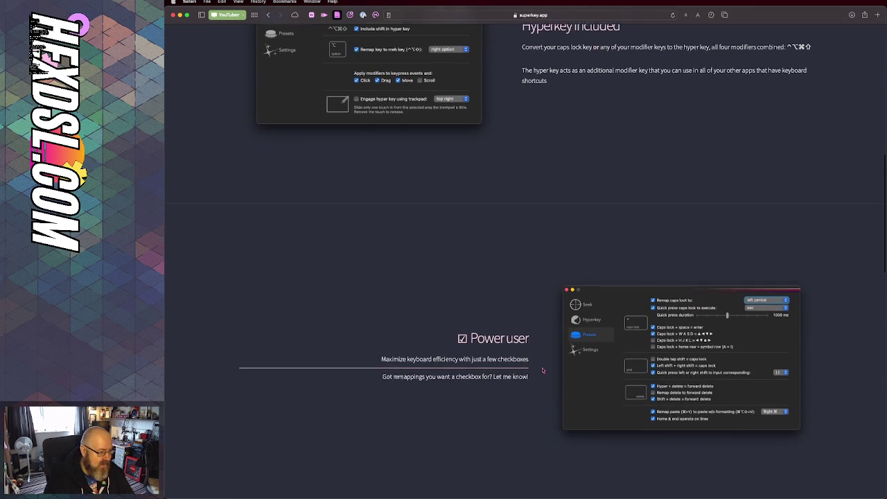
{"action": "scroll", "coordinate": [543, 370], "scroll_direction": "down", "scroll_amount": 15}
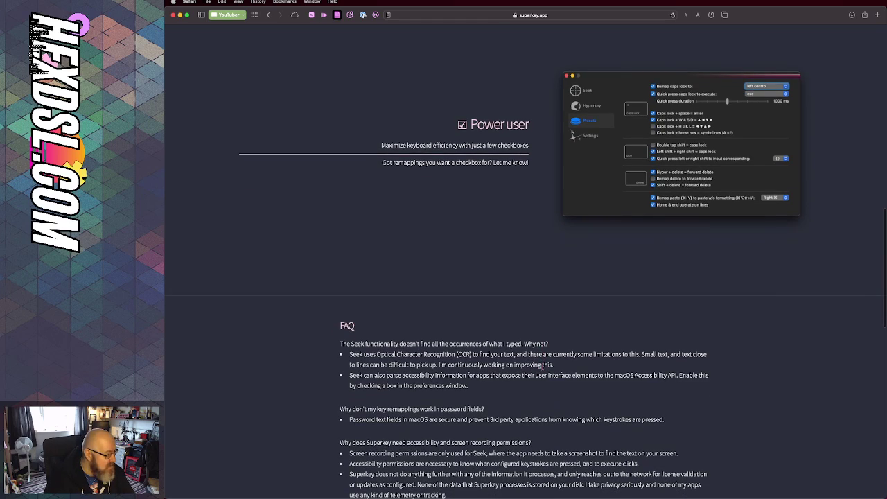
{"action": "scroll", "coordinate": [542, 366], "scroll_direction": "down", "scroll_amount": 15}
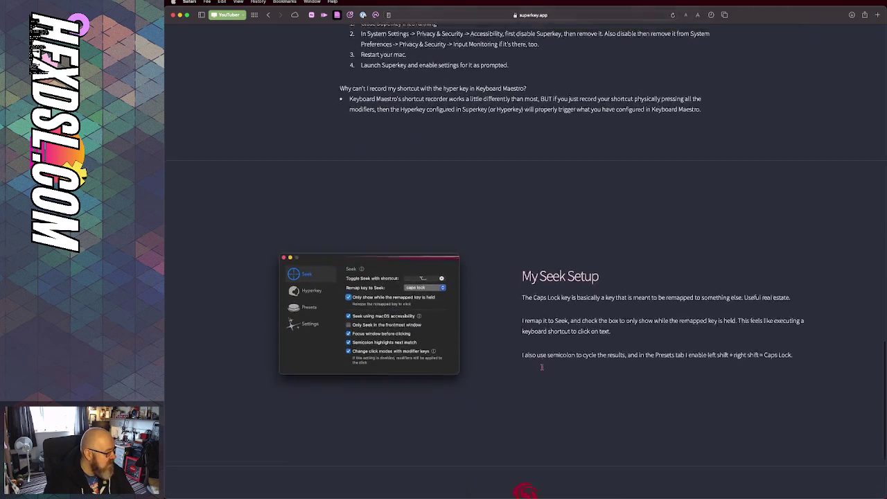
Swipe back to hyperkey.app and scroll through its download, caps lock remapping and Upgrade sections.
{"action": "scroll", "coordinate": [542, 368], "scroll_direction": "left", "scroll_amount": 5}
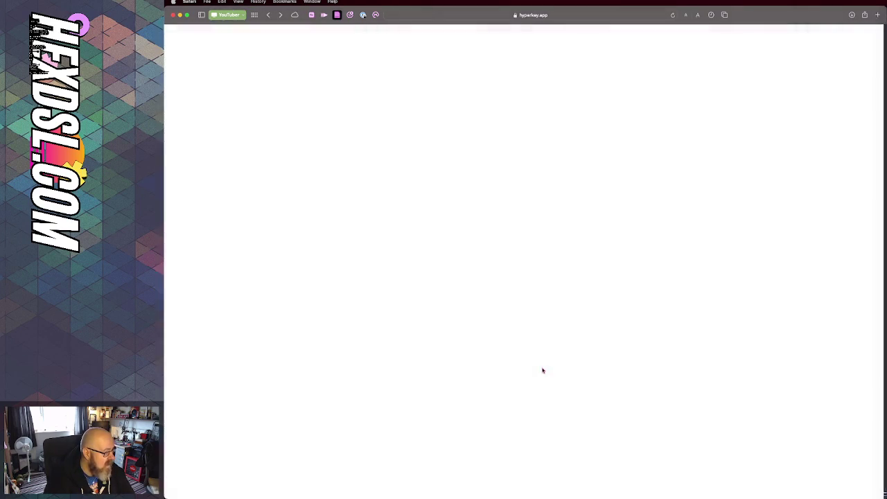
{"action": "scroll", "coordinate": [542, 367], "scroll_direction": "up", "scroll_amount": 6}
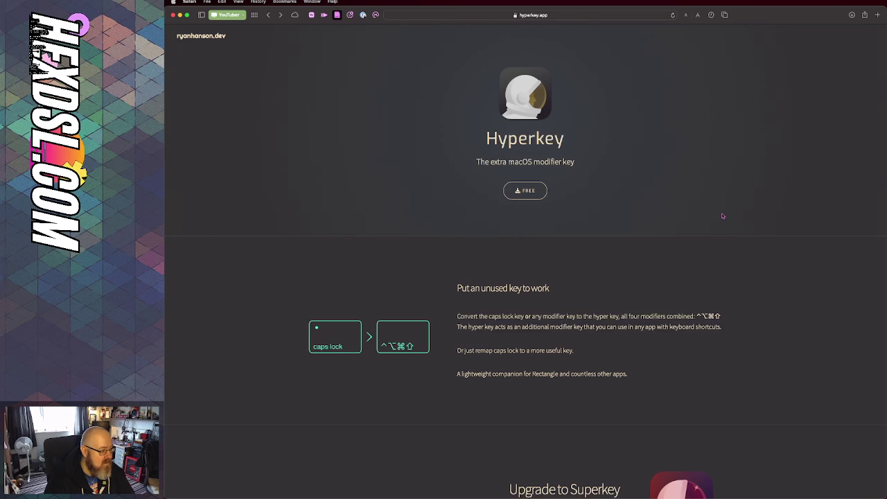
{"action": "scroll", "coordinate": [721, 214], "scroll_direction": "down", "scroll_amount": 2}
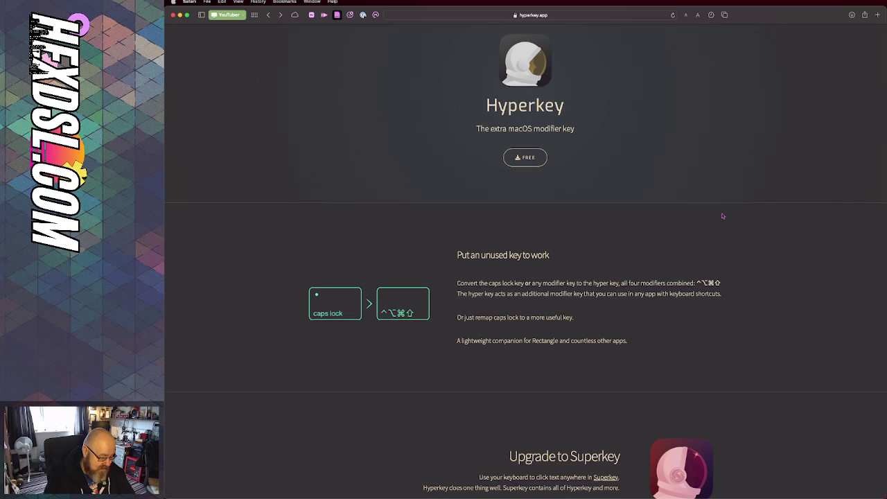
{"action": "scroll", "coordinate": [722, 216], "scroll_direction": "down", "scroll_amount": 1}
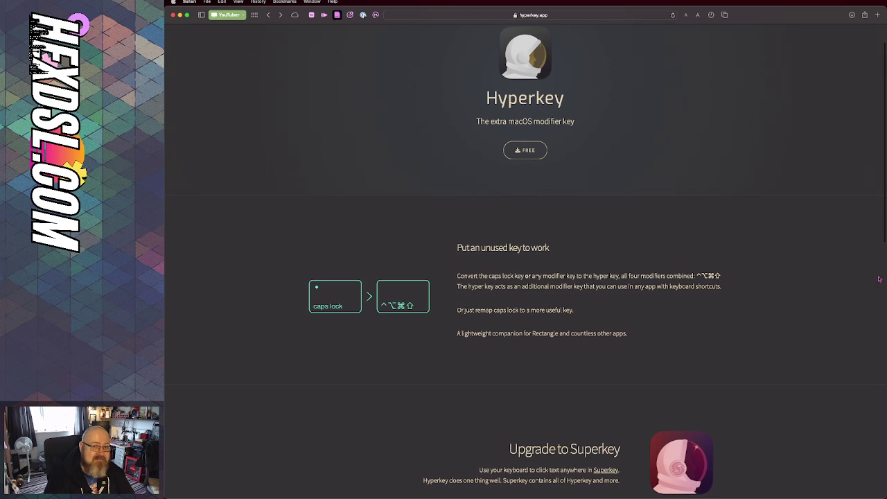